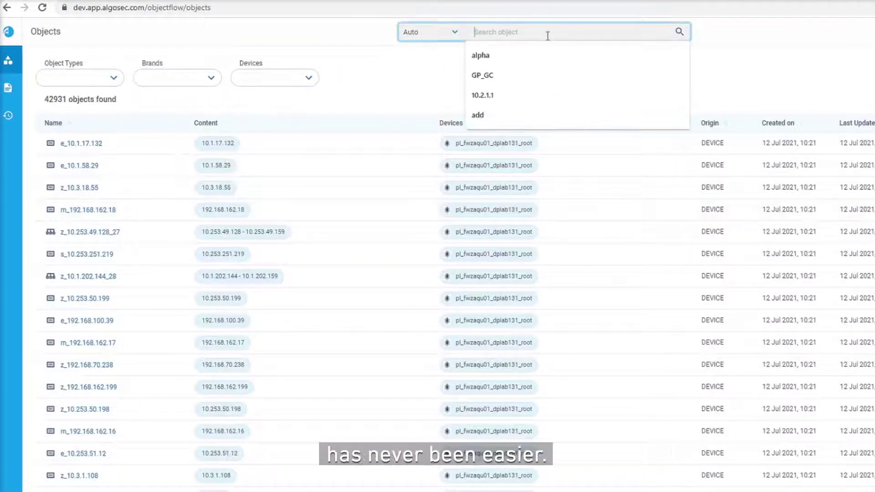
# Step: Search the objects list for the address 10.2.1.1 using the suggested term
pyautogui.click(496, 96)
pyautogui.click(682, 32)
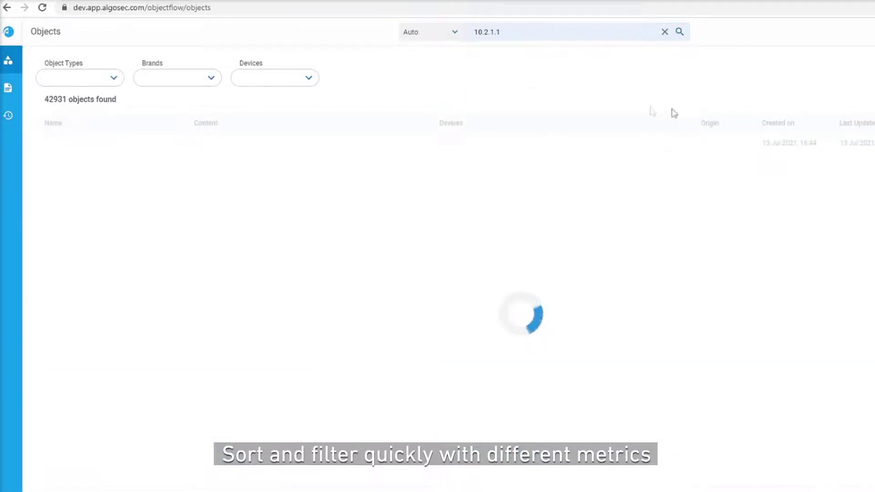